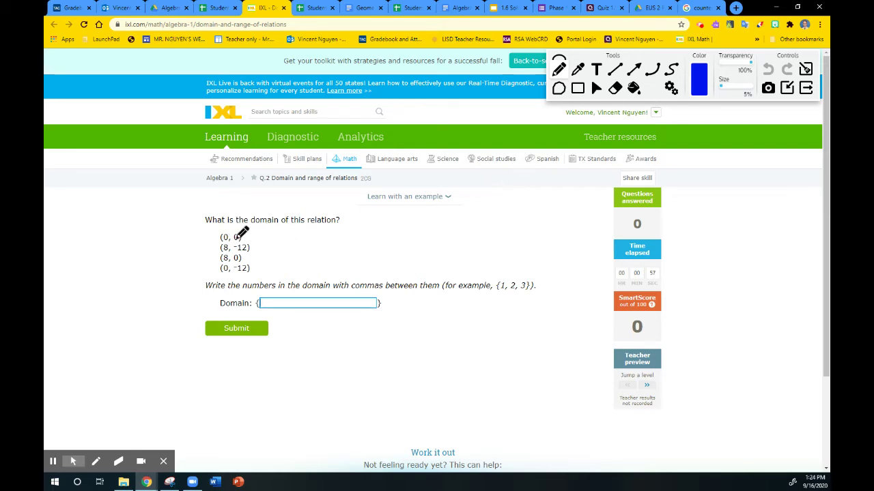
- Box the x-coordinates of the listed ordered pairs with the pen and underline the word "domain" in the question
mouse_move(219, 232)
left_mouse_down()
mouse_move(230, 234)
mouse_move(230, 272)
mouse_move(218, 259)
mouse_move(221, 231)
left_mouse_up()
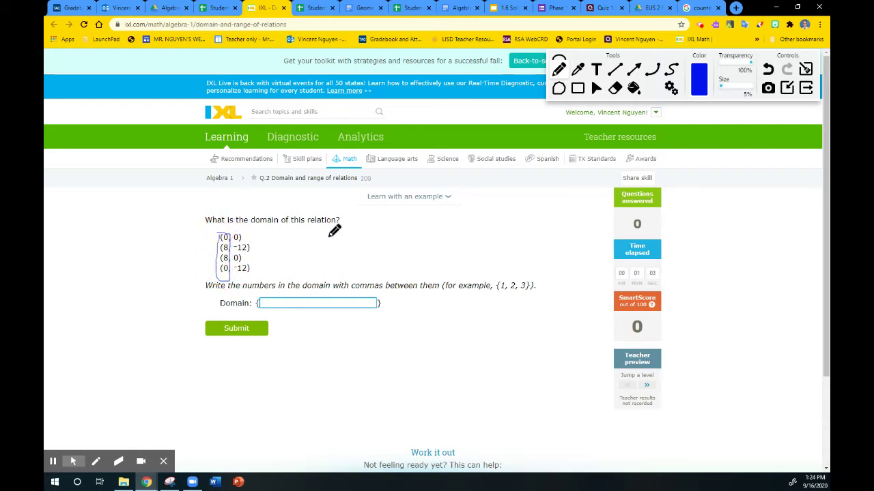
left_click_drag(250, 224, 279, 226)
left_click(596, 89)
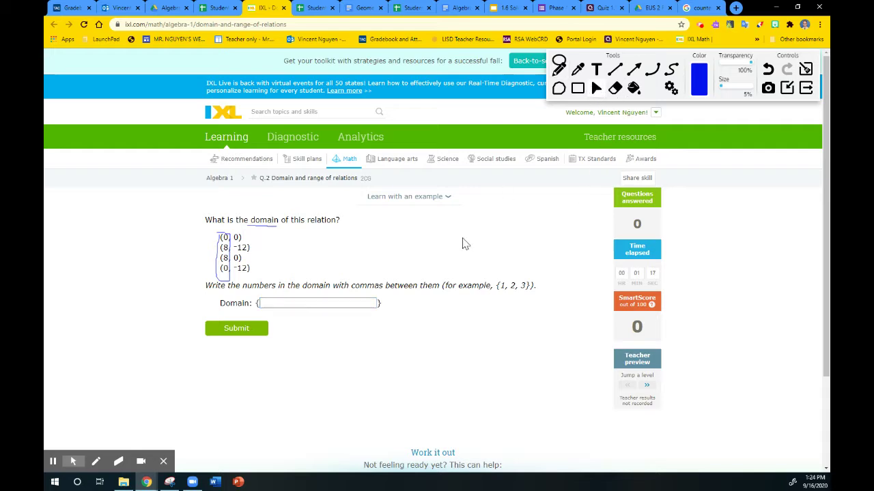
- Submit 0,8 as the domain of the relation and undo both pen marks
left_click(324, 305)
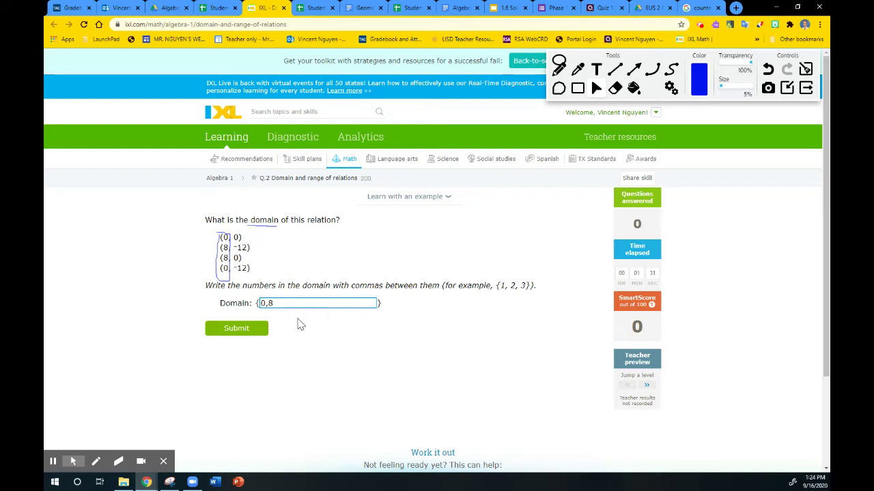
left_click(251, 330)
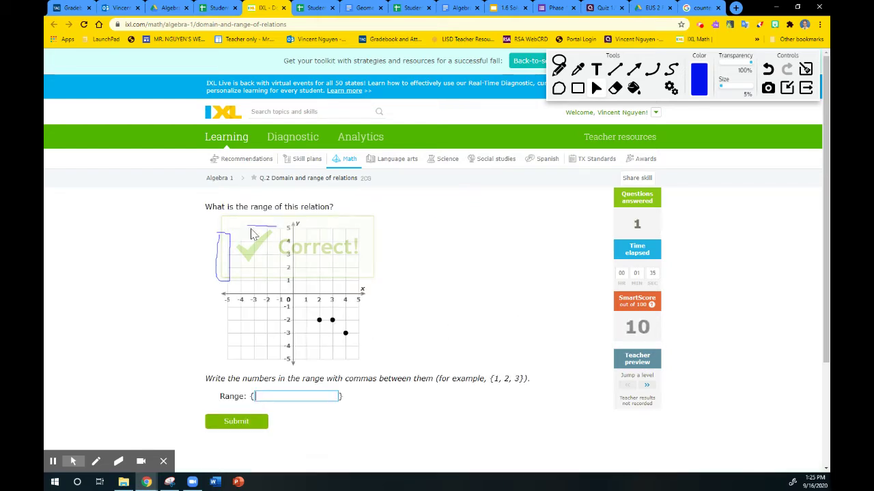
left_click(767, 69)
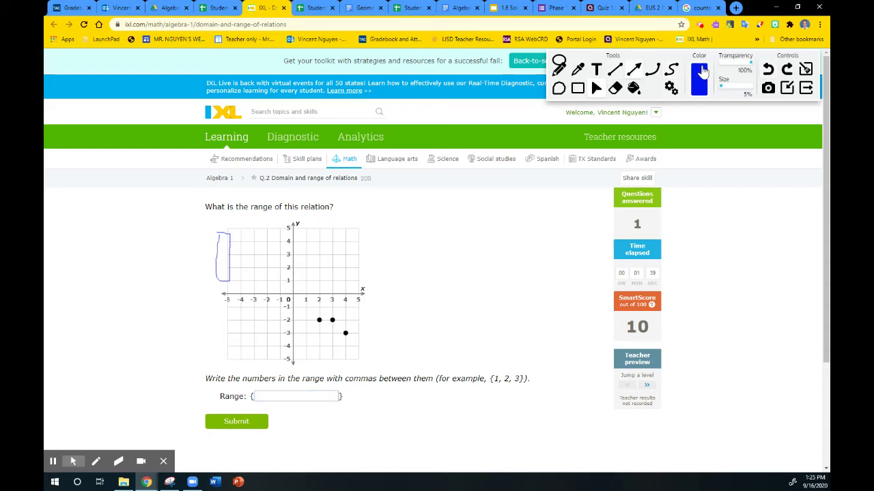
left_click(768, 69)
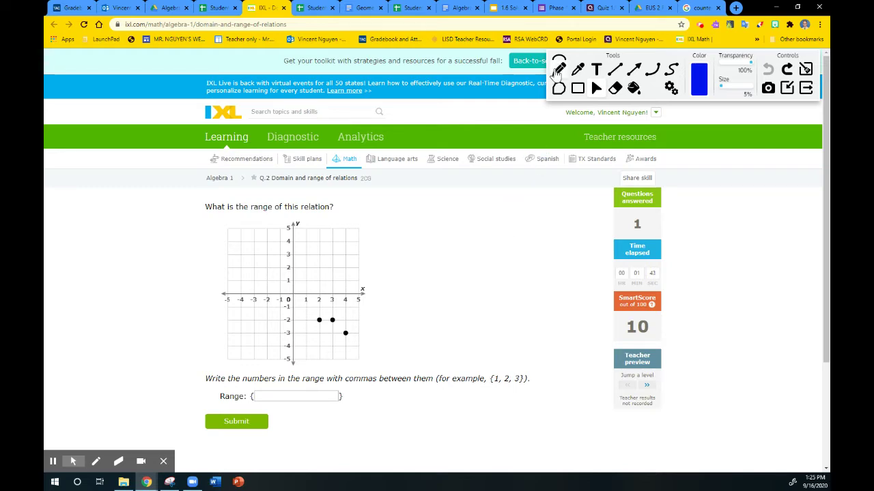
- Underline "range" in the question and draw horizontal pen lines from the graph's points to y-axis values -2 and -3
left_click(558, 69)
left_click(251, 208)
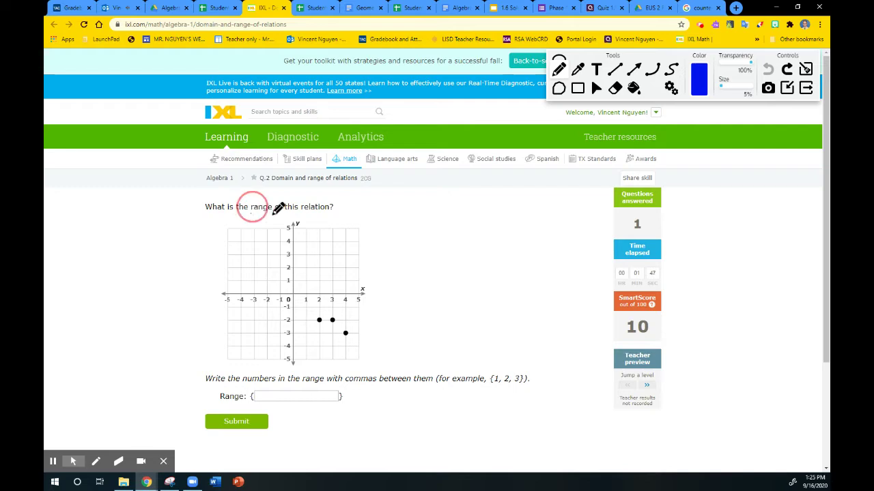
left_click_drag(275, 213, 277, 214)
left_click(291, 317)
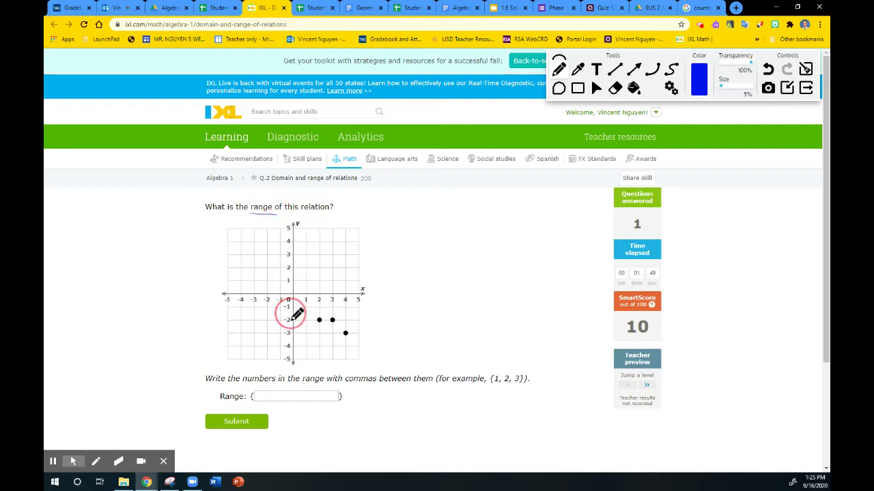
mouse_move(292, 318)
left_mouse_down()
mouse_move(337, 320)
mouse_move(291, 322)
left_mouse_up()
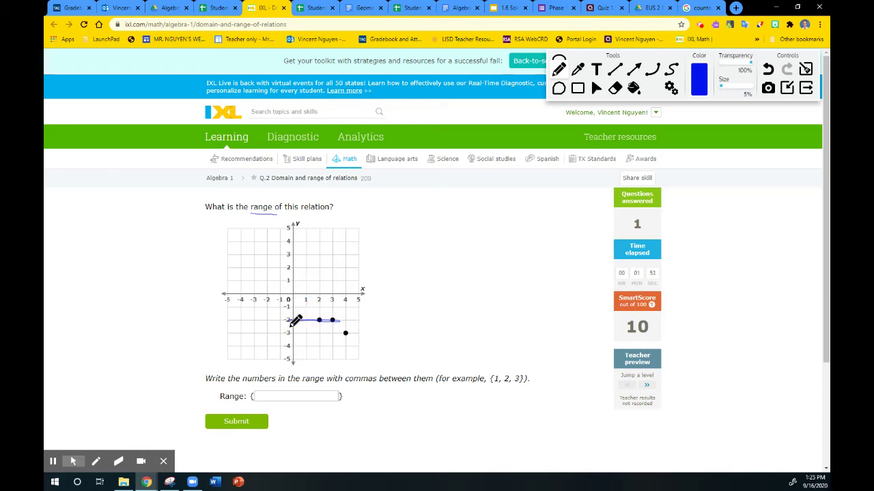
mouse_move(355, 331)
left_mouse_down()
mouse_move(285, 328)
mouse_move(356, 326)
left_mouse_up()
left_click(334, 324)
left_click(596, 87)
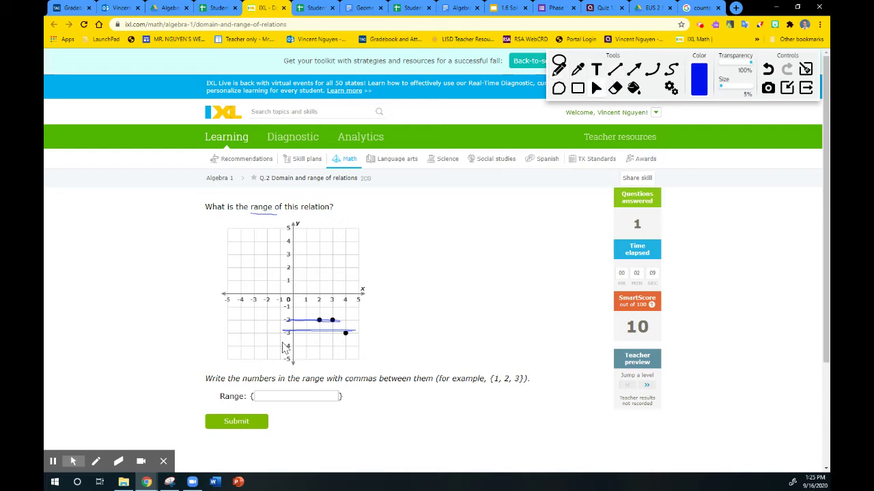
- Submit -3,-2 as the range of the relation and clear all pen marks
left_click(286, 398)
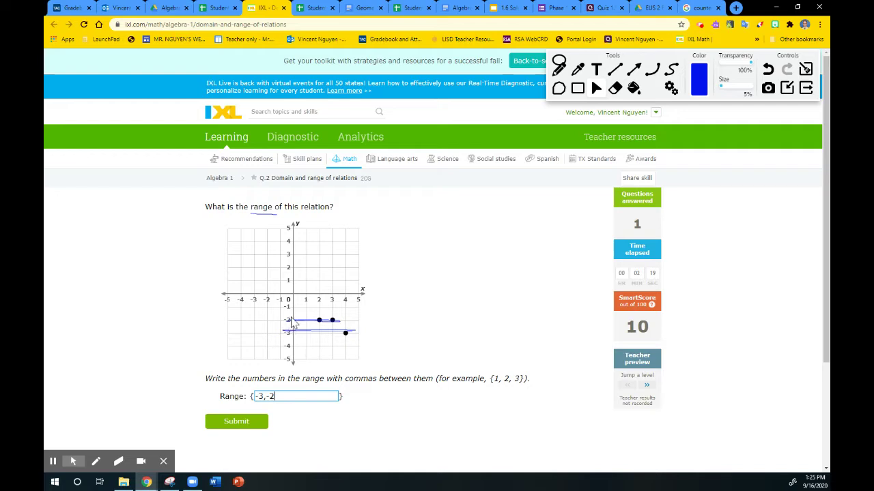
left_click(250, 427)
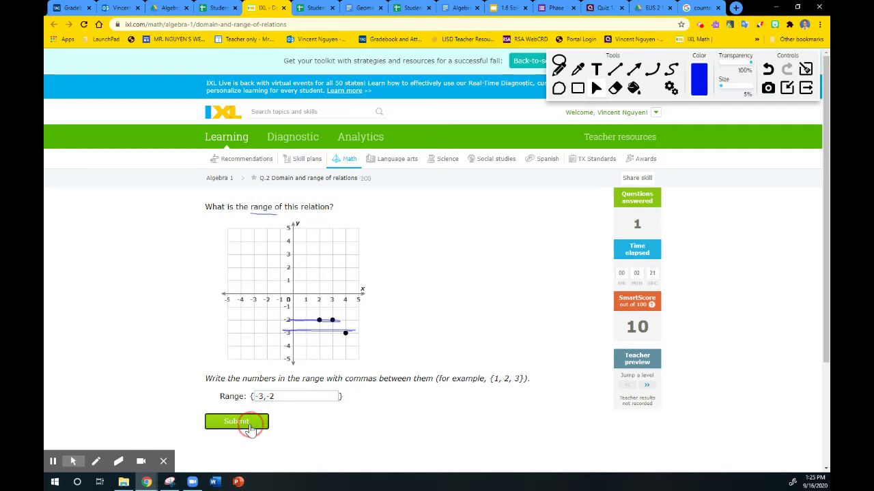
left_click(805, 68)
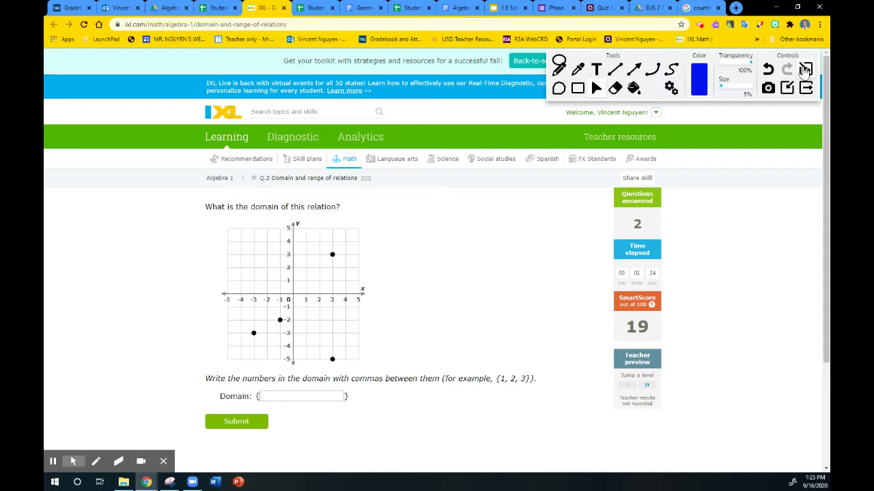
- Mark the points' x-values -3, -1 and 3 with short vertical pen strokes on the x-axis
left_click(558, 69)
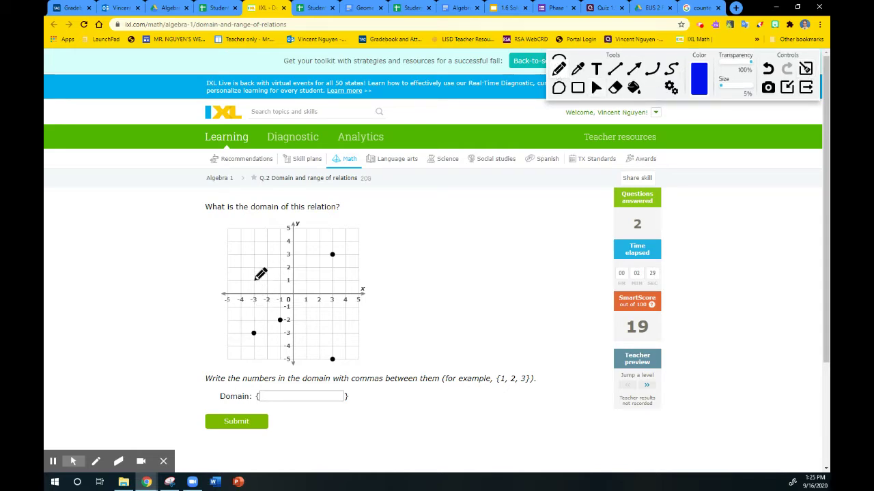
left_click_drag(254, 281, 253, 304)
left_click_drag(332, 285, 332, 305)
left_click_drag(254, 282, 253, 310)
left_click_drag(280, 284, 281, 308)
left_click(332, 295)
left_click(596, 87)
- Submit -3,-1,3 as the domain of the graphed relation and clear all pen marks
left_click(287, 398)
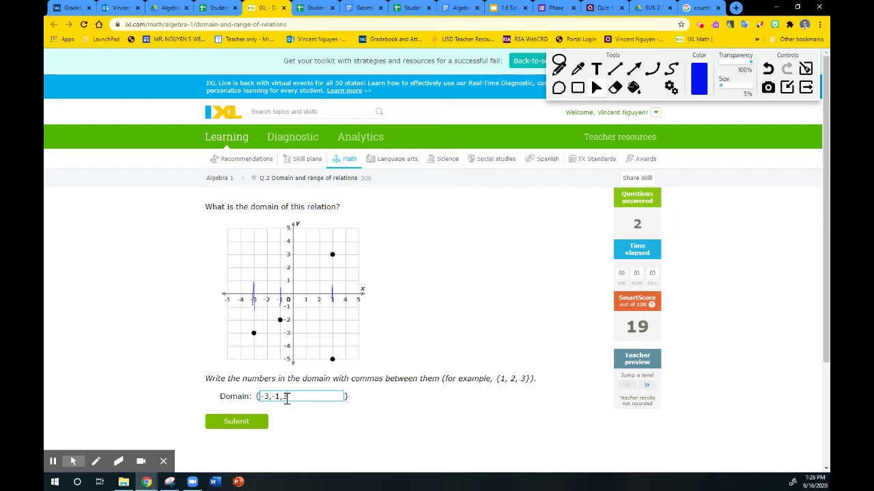
left_click(237, 424)
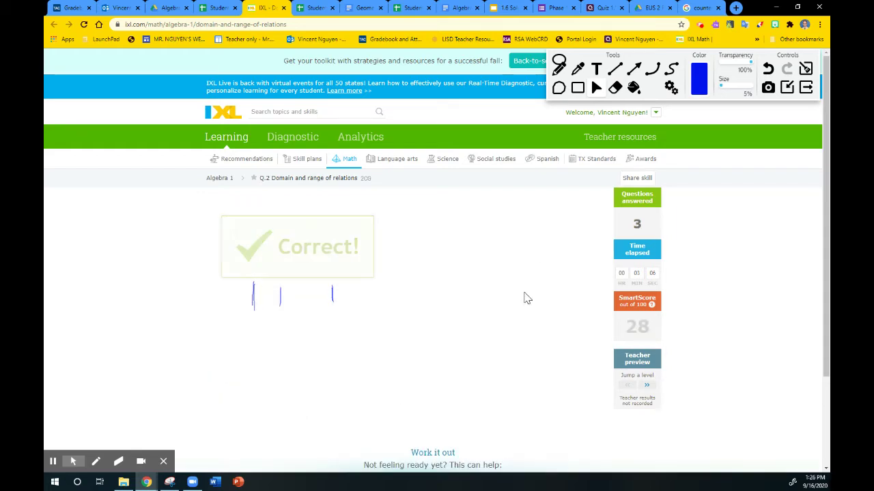
left_click(806, 69)
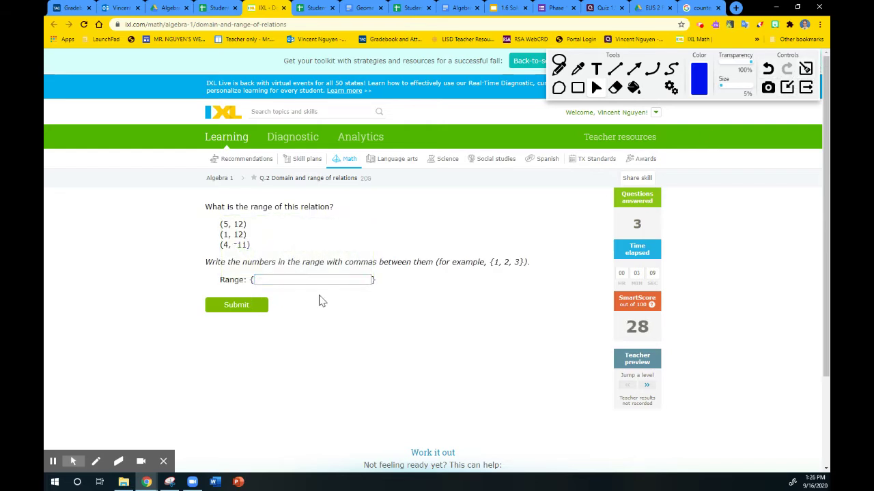
- Circle the y-coordinates of the three listed ordered pairs with the pen
left_click(558, 68)
mouse_move(234, 220)
left_mouse_down()
mouse_move(252, 245)
mouse_move(239, 253)
mouse_move(230, 240)
mouse_move(236, 217)
left_mouse_up()
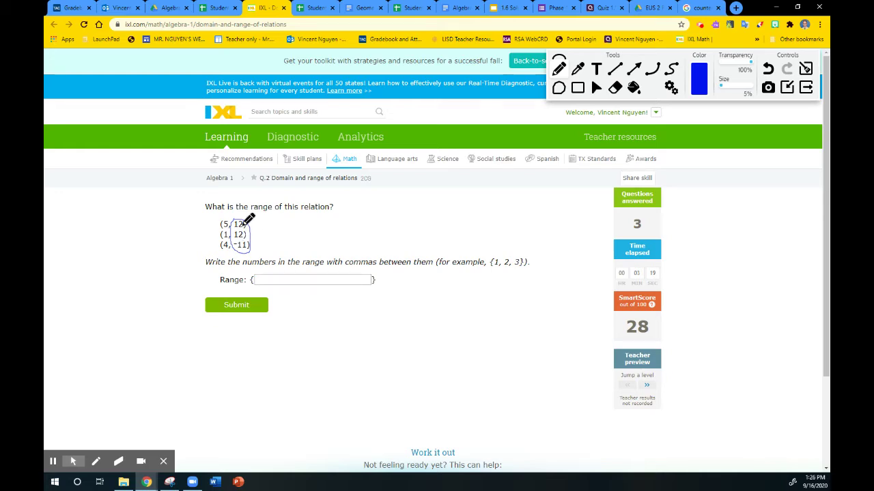
left_click(596, 89)
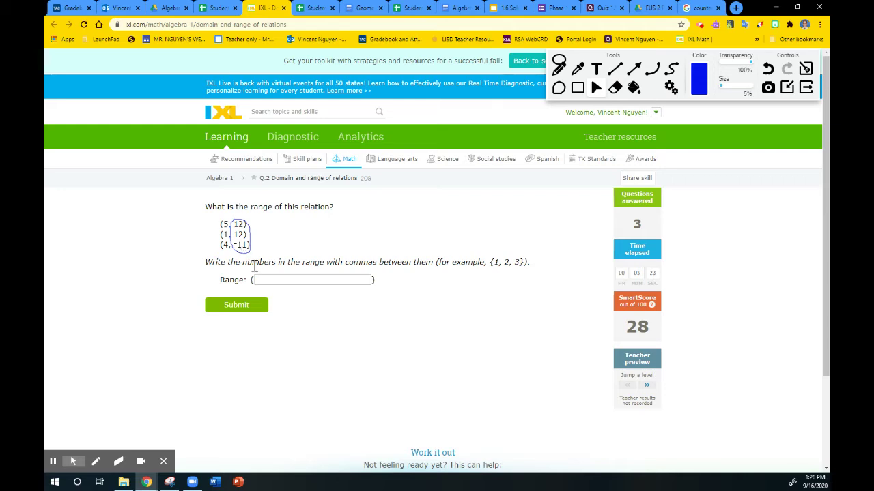
- Submit -11,12 as the range of the listed relation and clear the pen circle
left_click(265, 279)
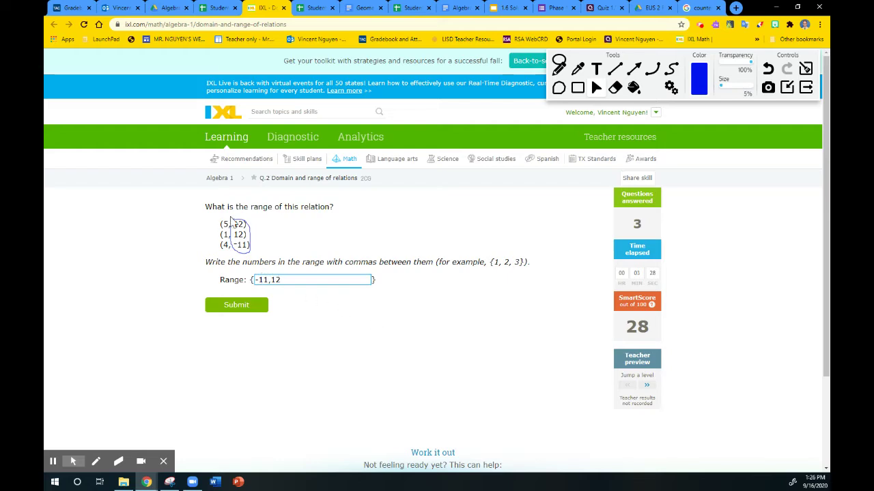
left_click(252, 310)
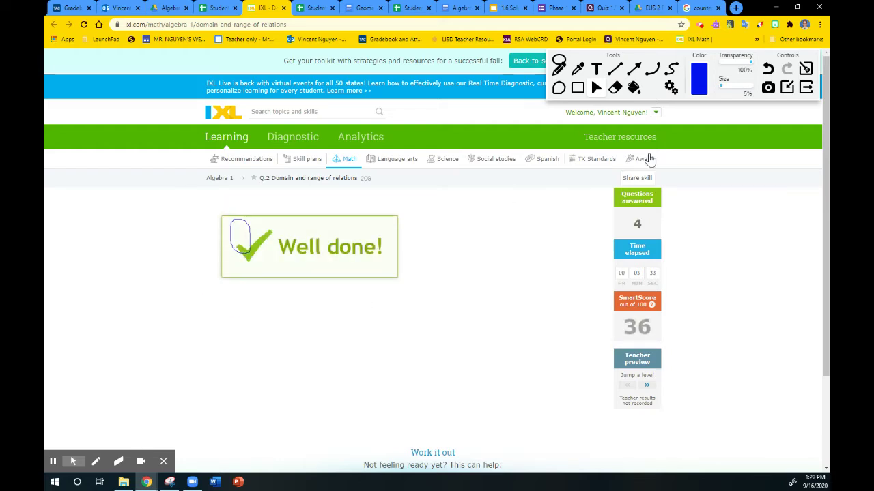
left_click(806, 68)
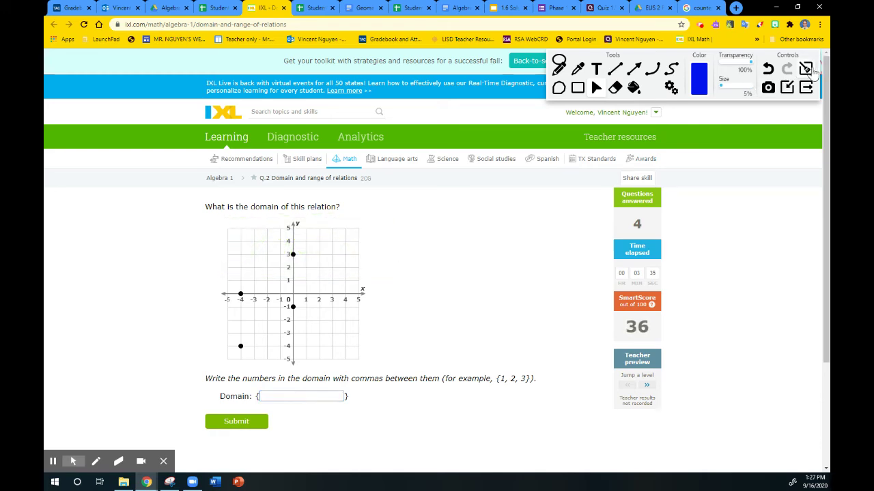
- Jump ahead through the practice levels to a question asking for both the domain and range of a graphed relation
scroll(491, 300, "down", 1)
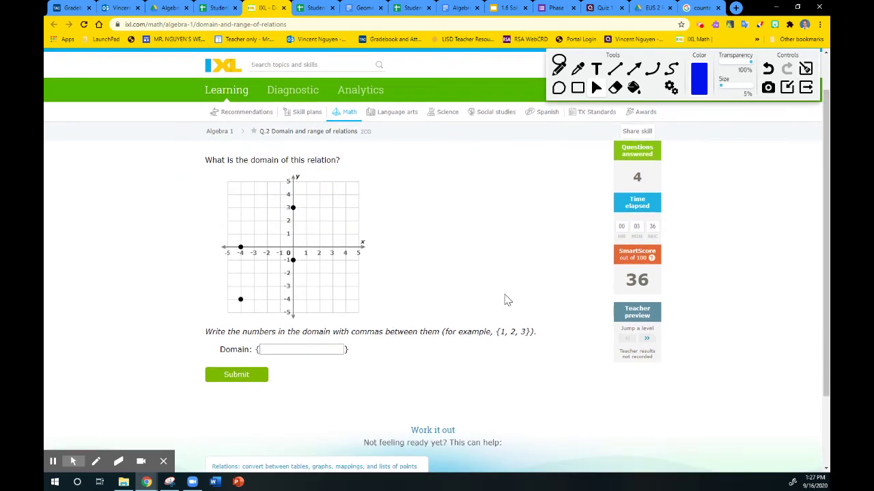
left_click(653, 343)
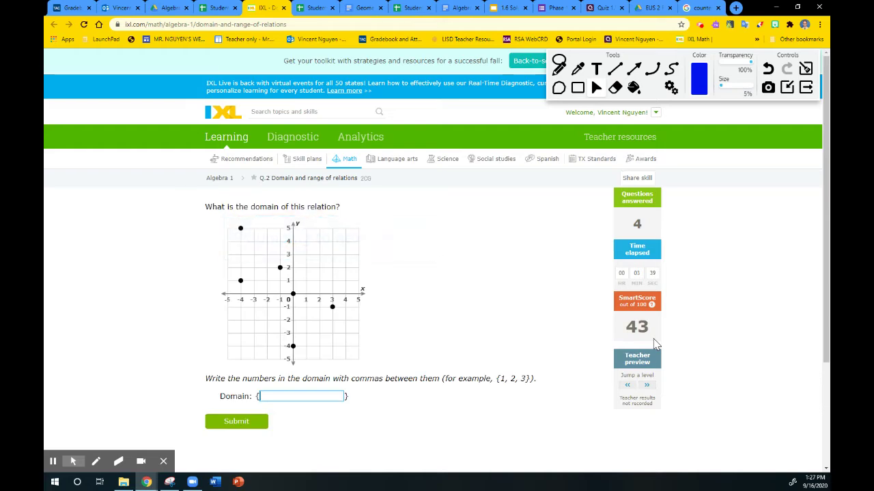
left_click(646, 385)
scroll(537, 287, "down", 1)
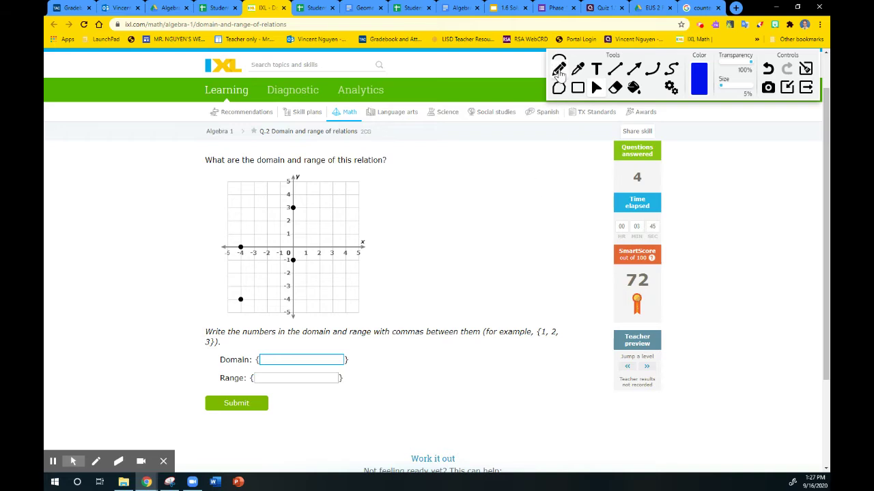
- Handwrite "L → R" beside the domain answer and "B" with an upward arrow to "T" beside the range answer
left_click(558, 69)
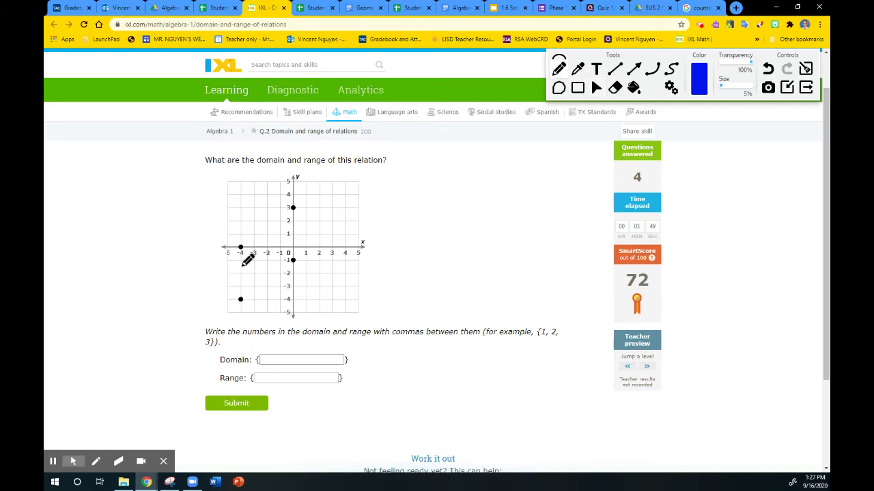
mouse_move(362, 358)
left_mouse_down()
mouse_move(360, 368)
mouse_move(380, 365)
mouse_move(392, 350)
mouse_move(395, 361)
mouse_move(408, 344)
mouse_move(400, 356)
mouse_move(413, 364)
left_mouse_up()
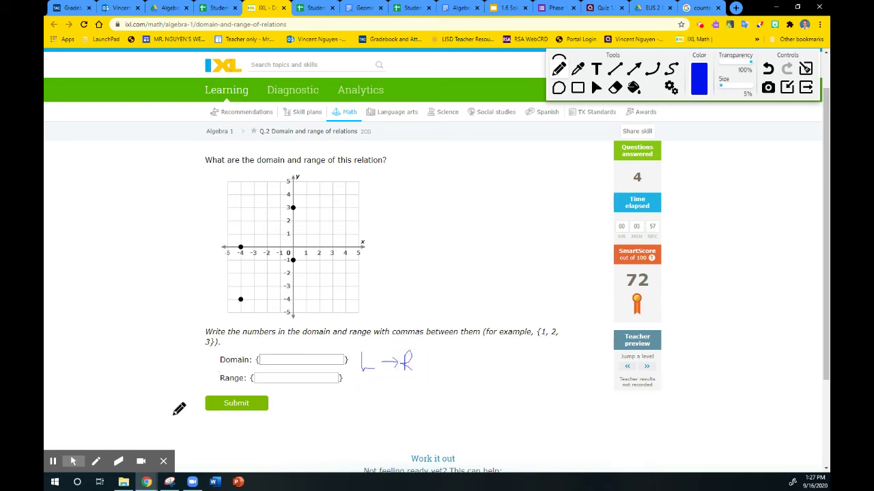
mouse_move(173, 406)
left_mouse_down()
mouse_move(172, 363)
mouse_move(179, 366)
left_mouse_up()
- Draw vertical pen lines through the graph's points at x = -4 and x = 0, and enter -4,0 as the domain
left_click_drag(241, 244, 238, 302)
left_click_drag(292, 204, 293, 261)
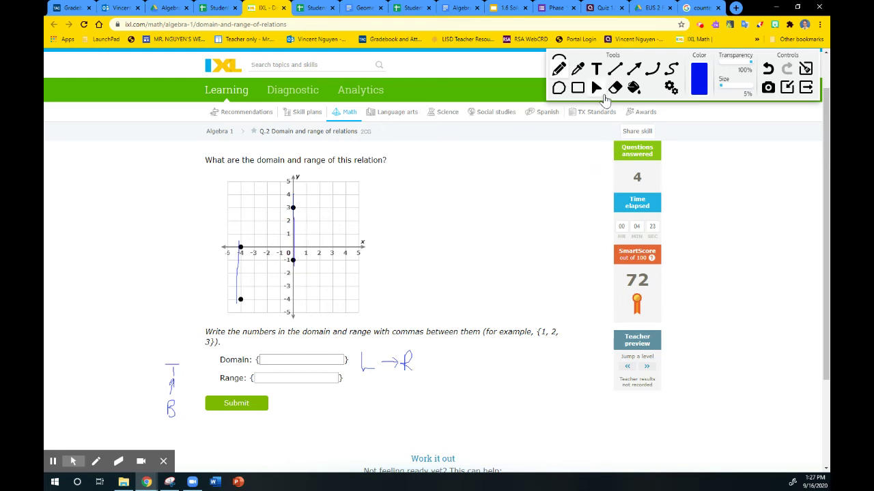
left_click(596, 89)
left_click(298, 360)
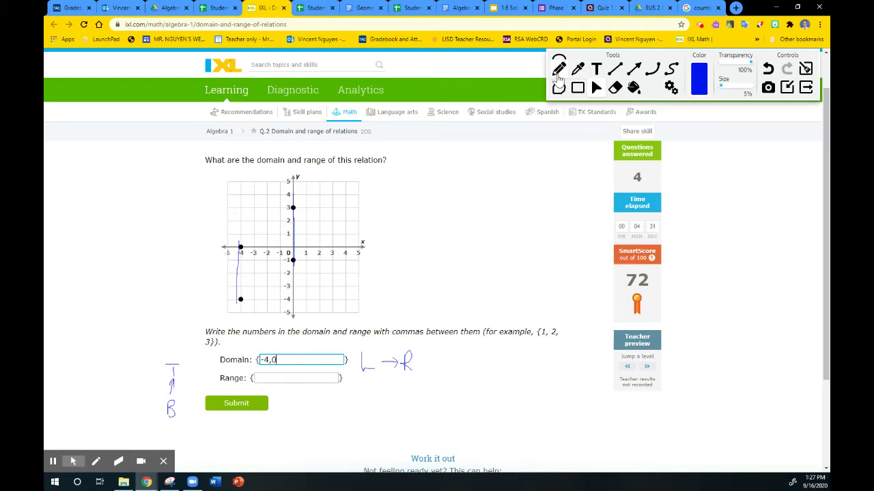
- Draw horizontal pen lines through the graph's points at y-values -4, -1, 0 and 3
left_click(558, 74)
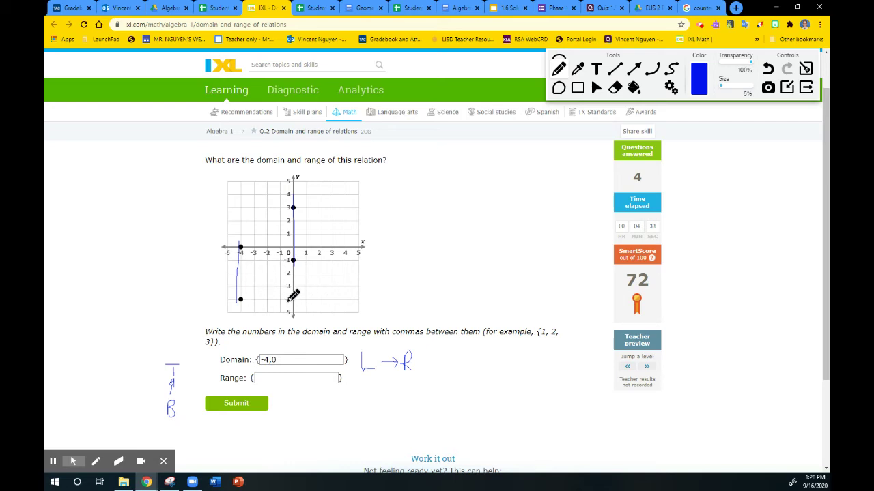
left_click_drag(325, 294, 220, 299)
mouse_move(344, 254)
left_mouse_down()
mouse_move(277, 255)
mouse_move(292, 238)
mouse_move(238, 244)
mouse_move(335, 244)
mouse_move(236, 244)
left_mouse_up()
left_click(344, 246)
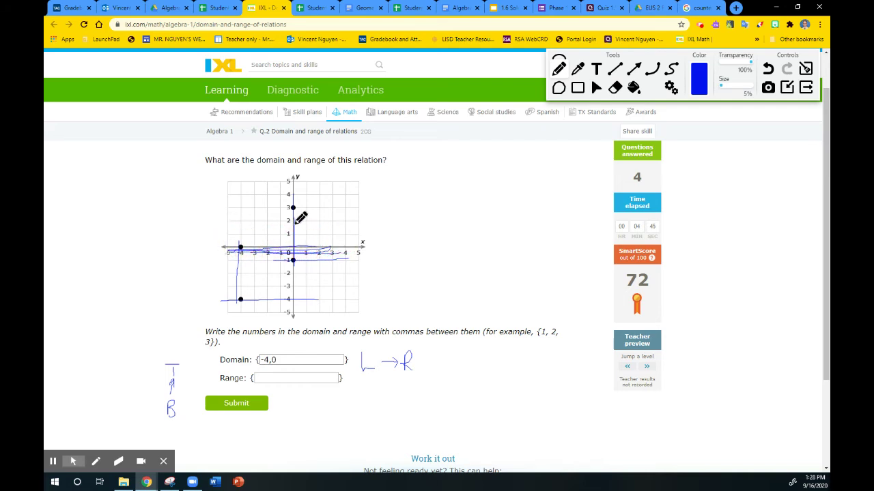
left_click_drag(356, 207, 293, 207)
left_click(593, 89)
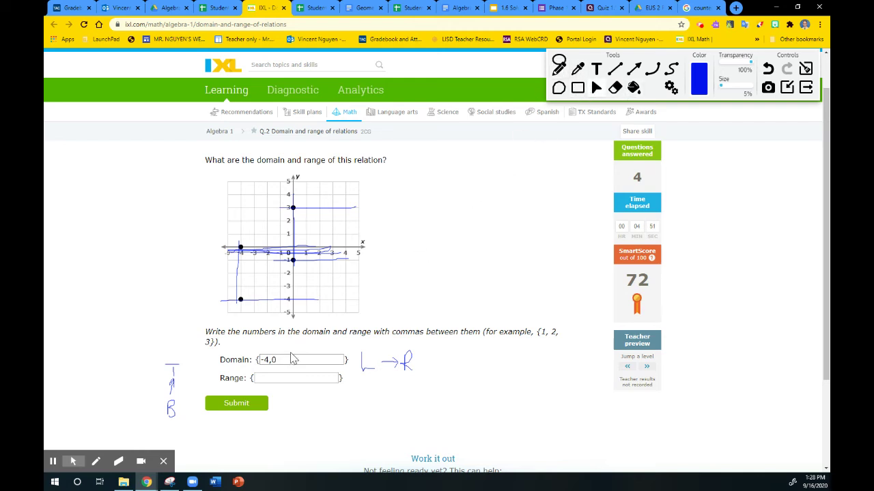
- Enter -4,-1,0,3 as the range, submit the answer and clear all pen marks
left_click(286, 381)
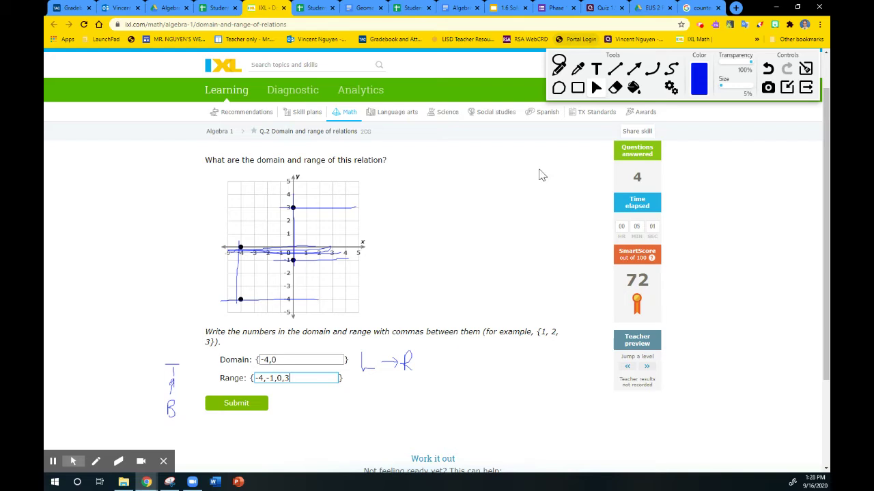
left_click(253, 405)
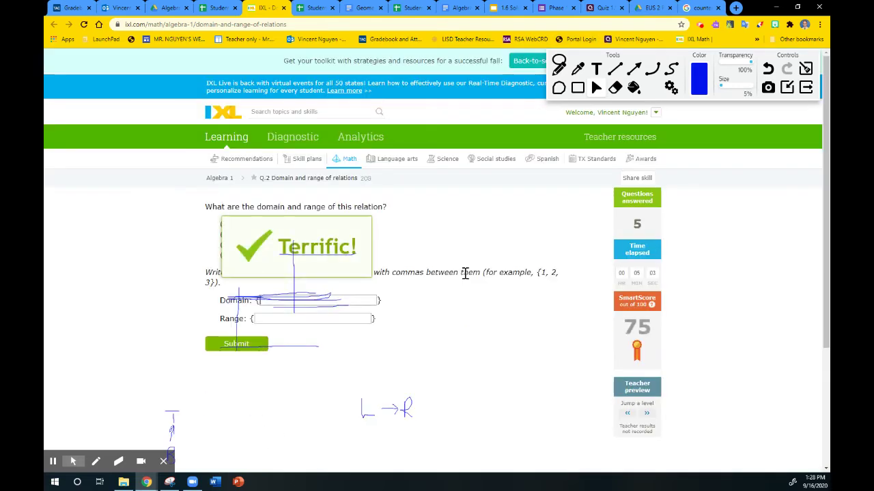
left_click(805, 68)
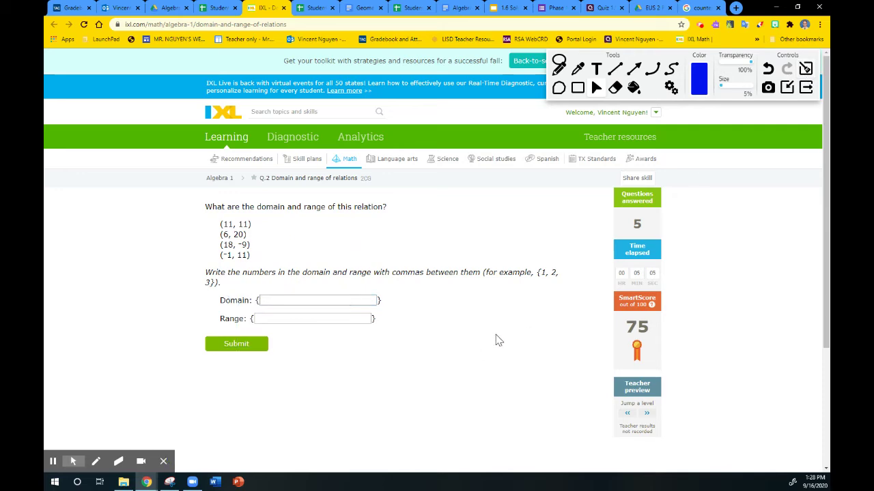
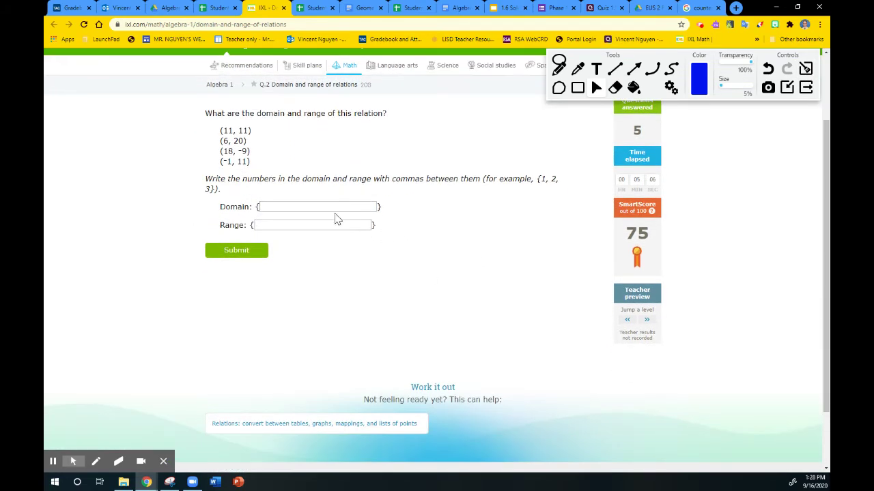
- Enter -1,6,11,18 as the domain and -9,11,20 as the range of the ordered pairs, and submit the answer
scroll(435, 245, "up", 1)
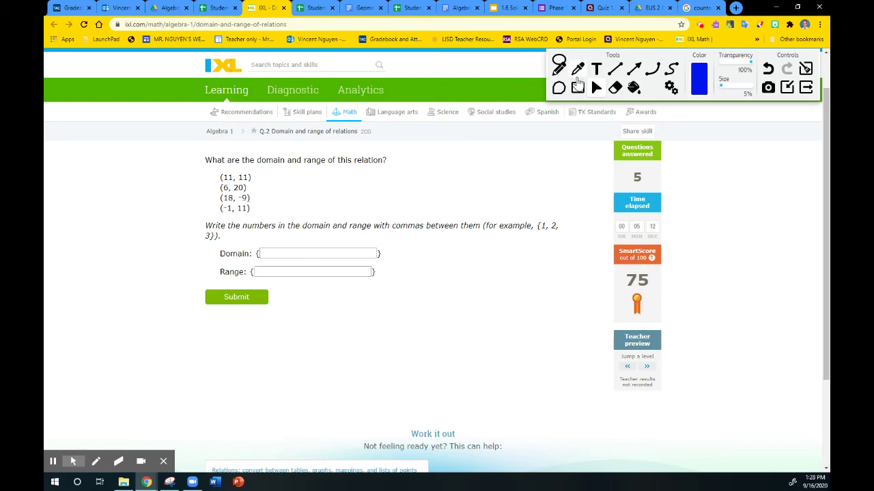
left_click(325, 253)
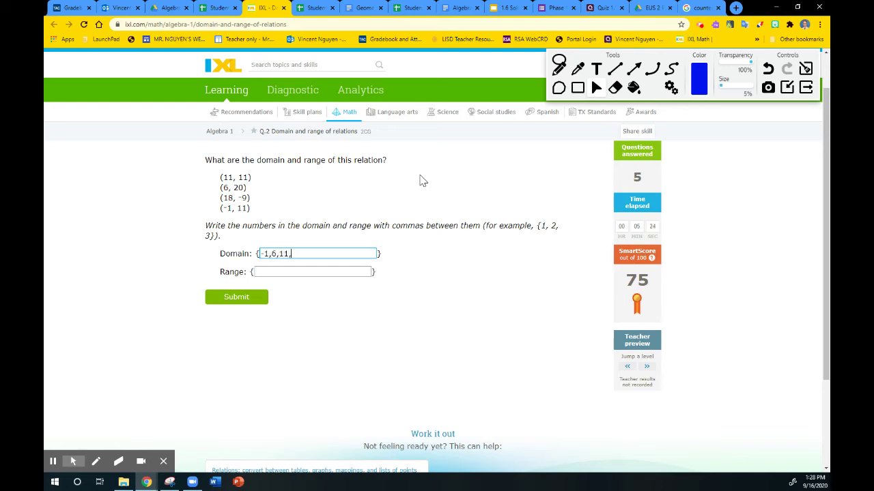
type("18")
left_click(320, 272)
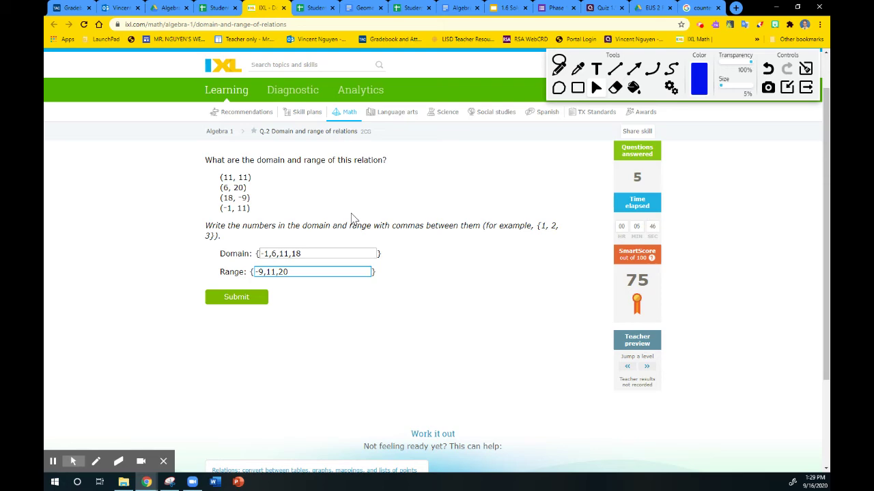
left_click(250, 302)
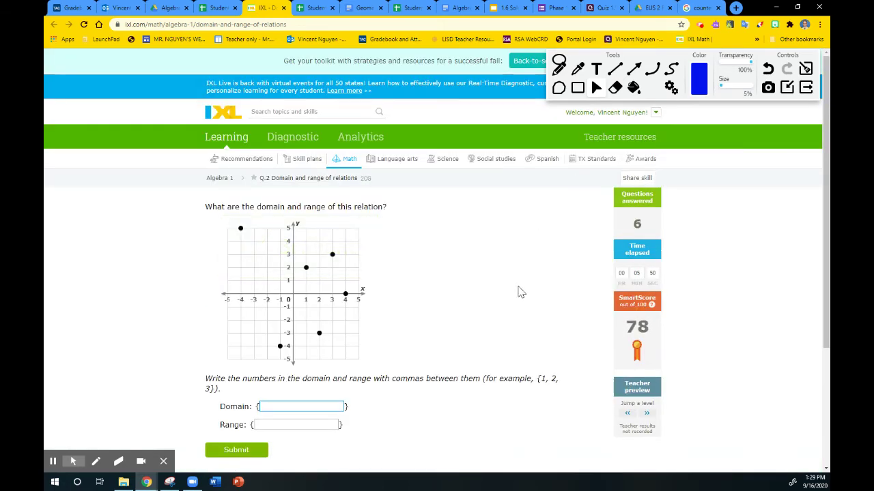
- Handwrite "L → R" with the pen beside the domain answer of the graph question
scroll(519, 288, "down", 1)
scroll(520, 283, "up", 1)
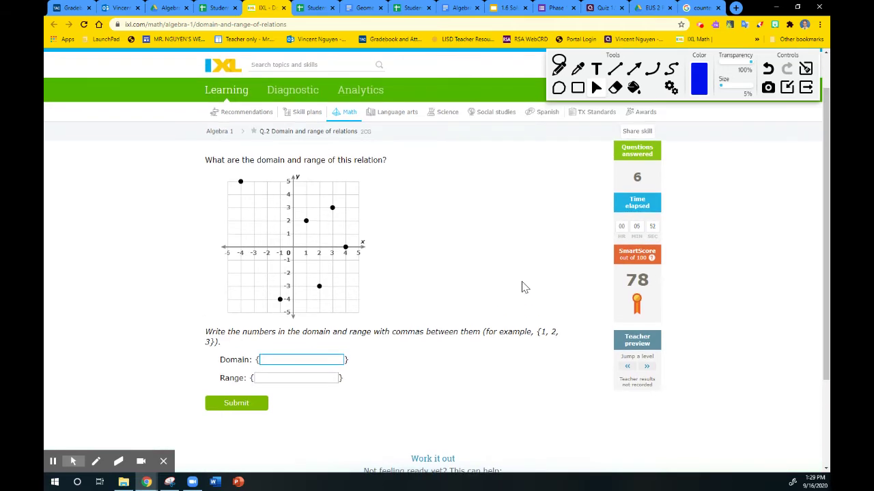
left_click(558, 68)
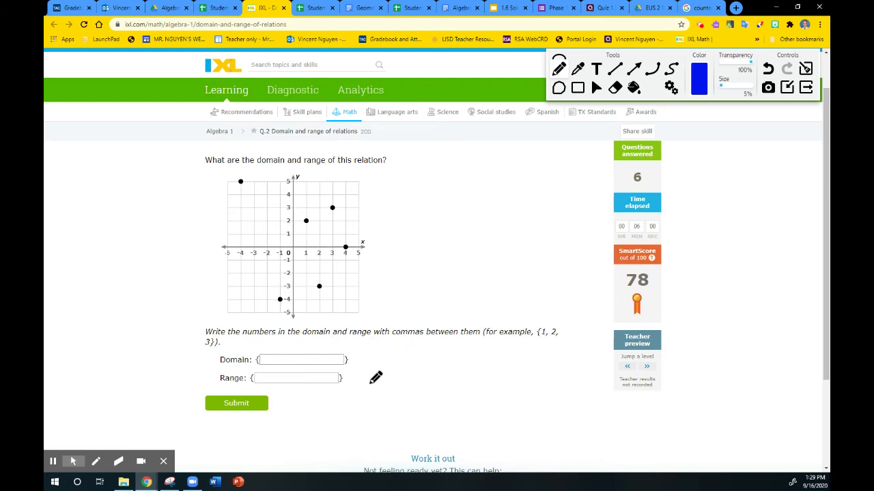
left_click_drag(362, 355, 362, 363)
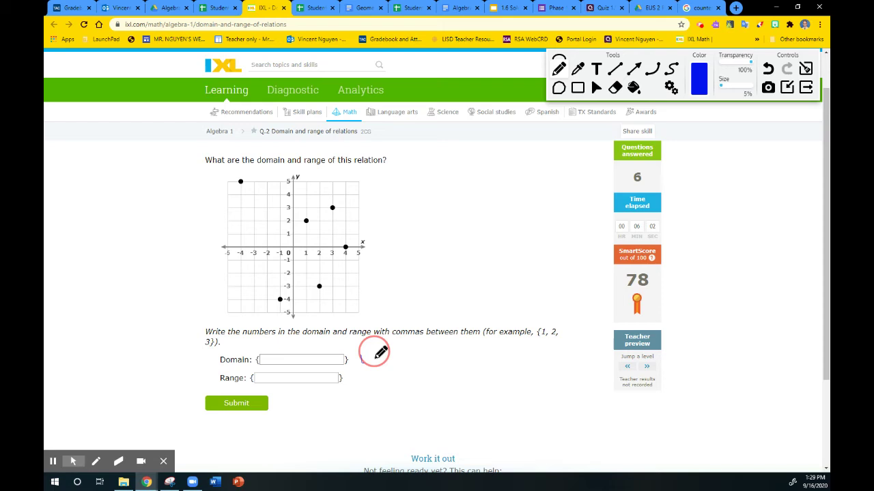
mouse_move(374, 358)
left_mouse_down()
mouse_move(394, 360)
mouse_move(365, 363)
left_mouse_up()
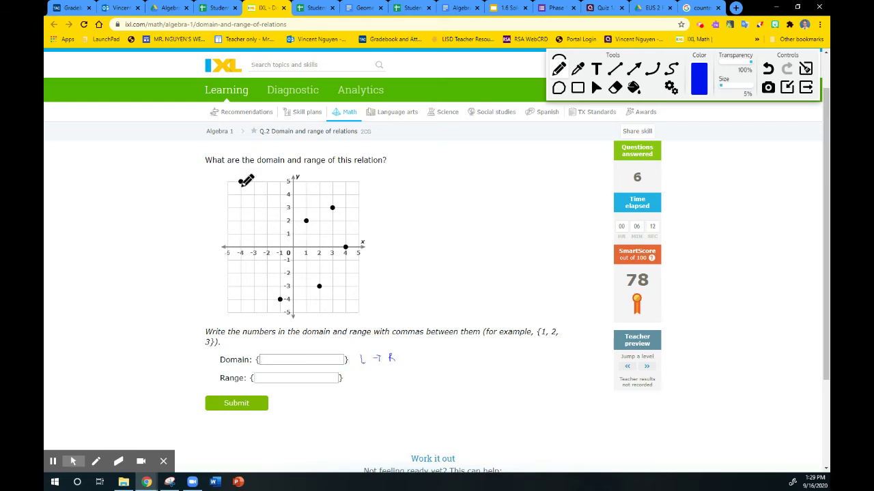
- Mark the x-axis with pen ticks at -4, -1, 1, 2, 3 and 4, and enter -4,-1,1,2,3,4 as the domain
left_click_drag(241, 248, 240, 254)
left_click(281, 244)
mouse_move(306, 243)
left_mouse_down()
mouse_move(307, 251)
mouse_move(346, 252)
left_mouse_up()
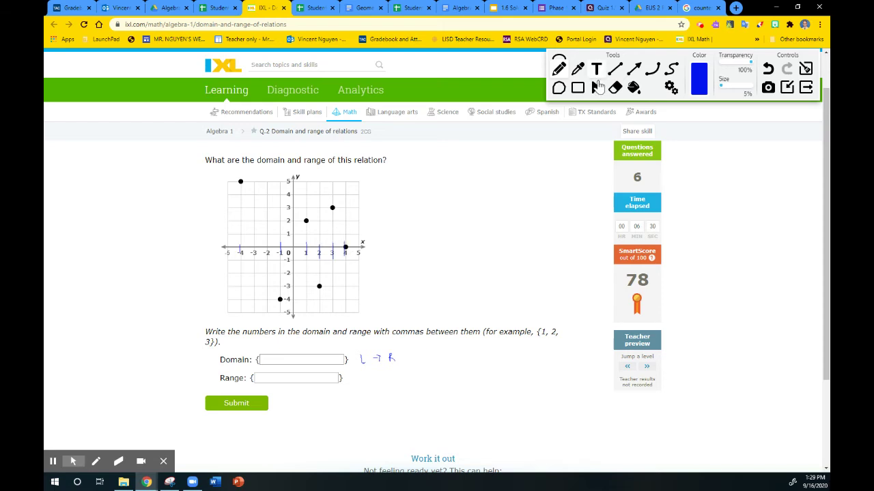
left_click(286, 359)
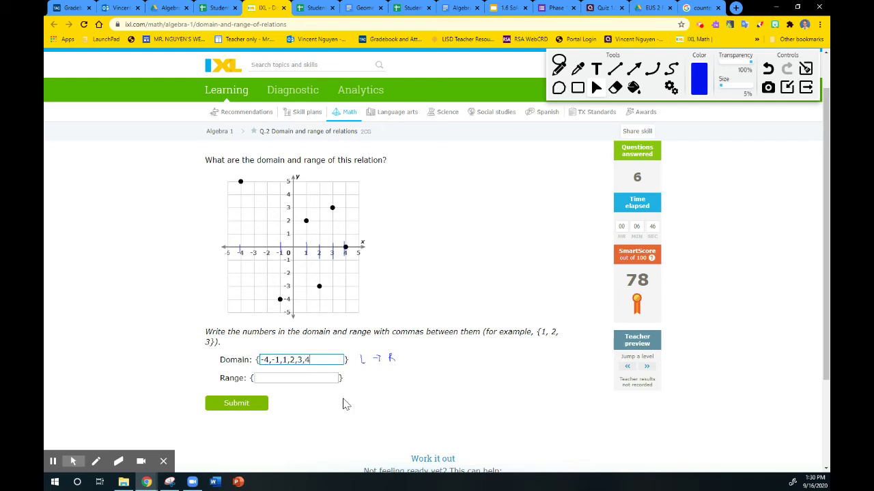
- Handwrite "B → T" with the pen beside the range answer
left_click(327, 377)
left_click(558, 68)
mouse_move(361, 365)
left_mouse_down()
mouse_move(359, 380)
mouse_move(386, 367)
mouse_move(369, 377)
left_mouse_up()
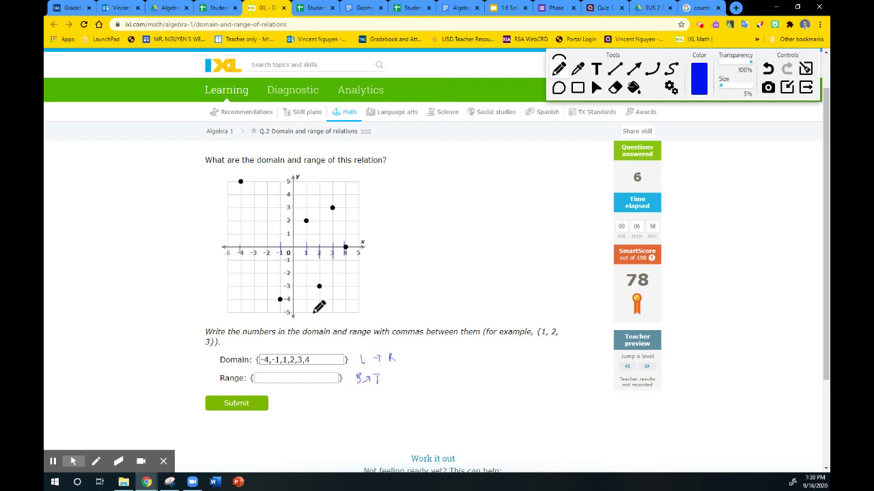
- Draw horizontal pen lines from the graph's points to the y-axis at -4, -3, 0, 2, 3 and 5
left_click_drag(281, 299, 299, 299)
left_click_drag(340, 286, 292, 286)
mouse_move(353, 246)
left_mouse_down()
mouse_move(310, 248)
mouse_move(355, 246)
left_mouse_up()
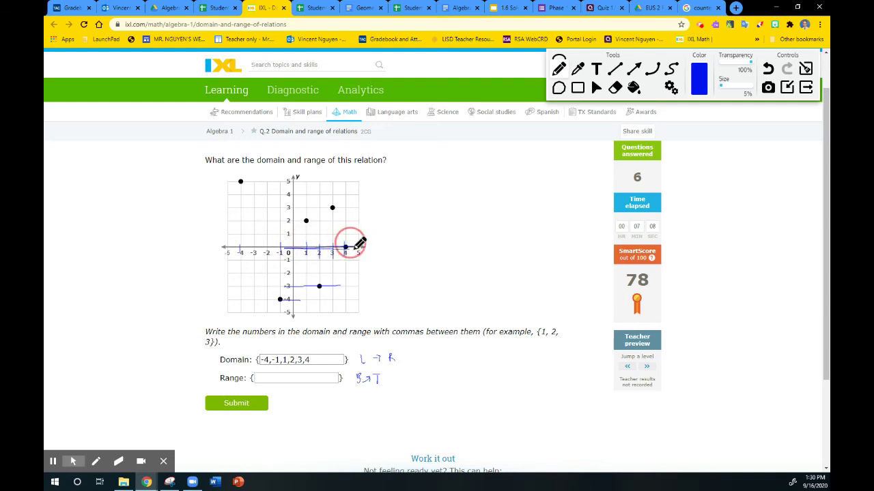
left_click_drag(305, 220, 283, 220)
left_click_drag(334, 207, 281, 207)
left_click_drag(242, 180, 288, 181)
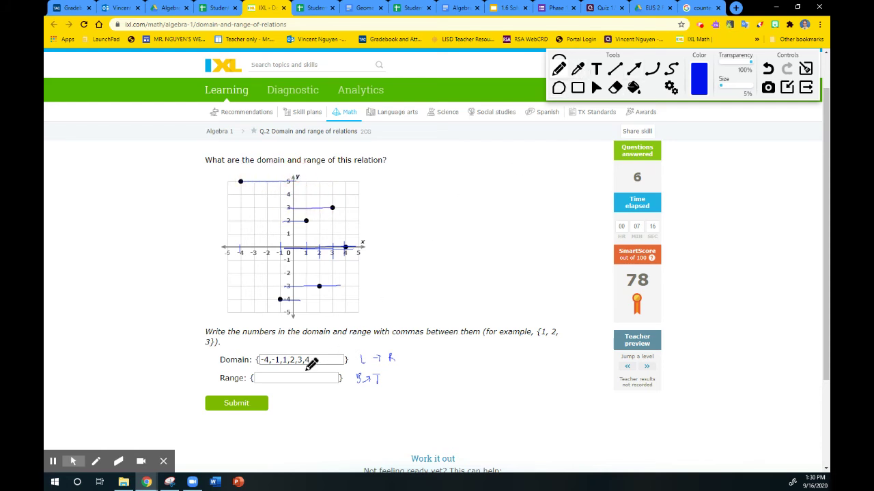
- Enter -4,-3,0,2,3,5 as the range, submit the answer and clear all pen marks
left_click(595, 87)
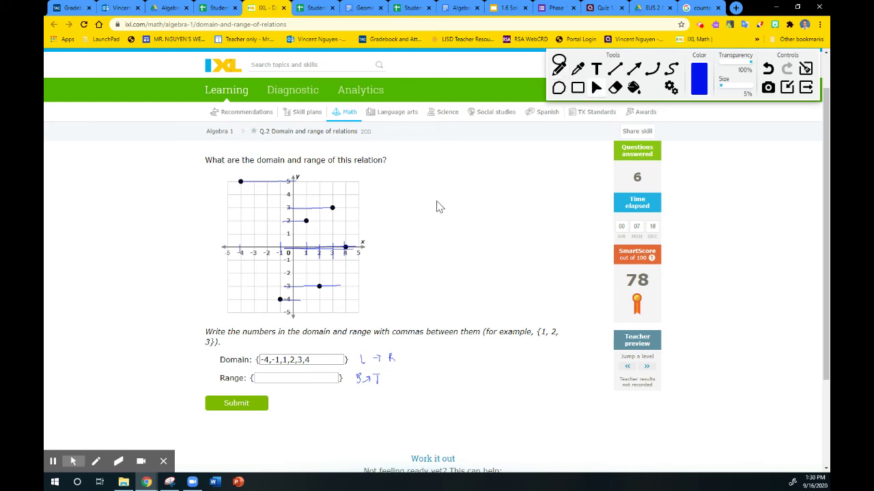
left_click(301, 380)
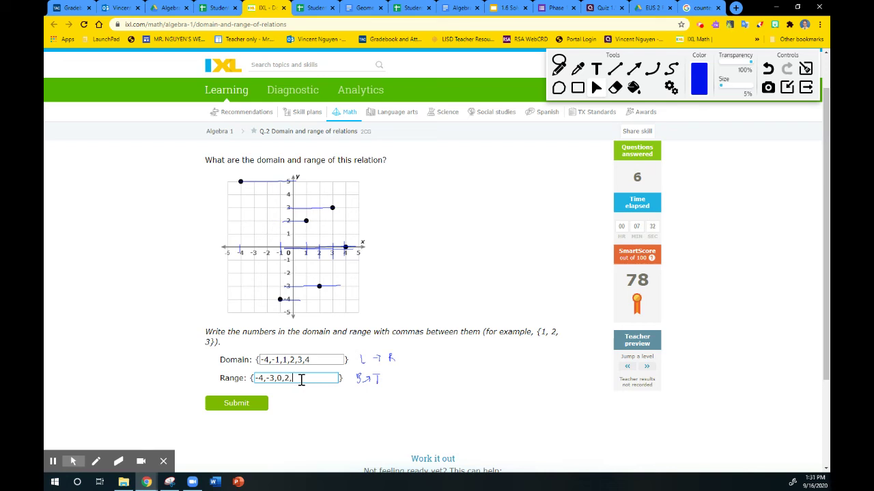
type(",5")
left_click(234, 404)
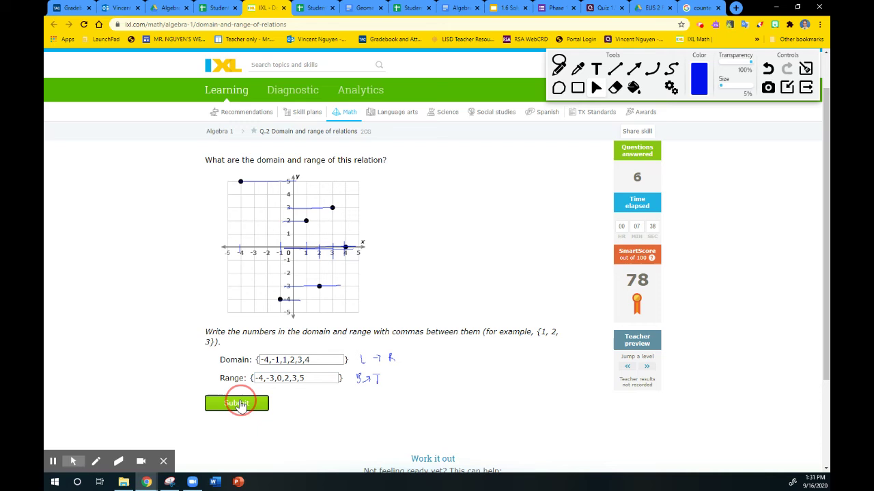
left_click(805, 69)
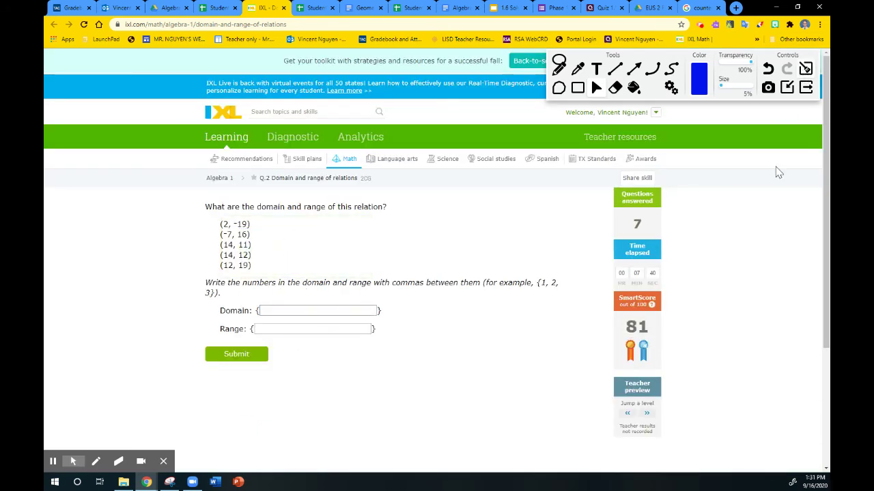
- Jump up a level and submit the new question with domain -5,5,7.5,11 and range -3,3,6,6.6,17
left_click(646, 413)
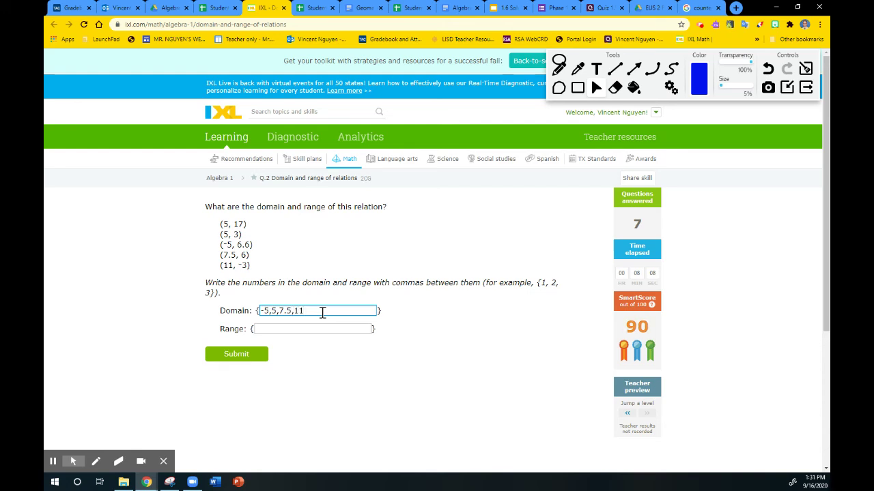
left_click(336, 330)
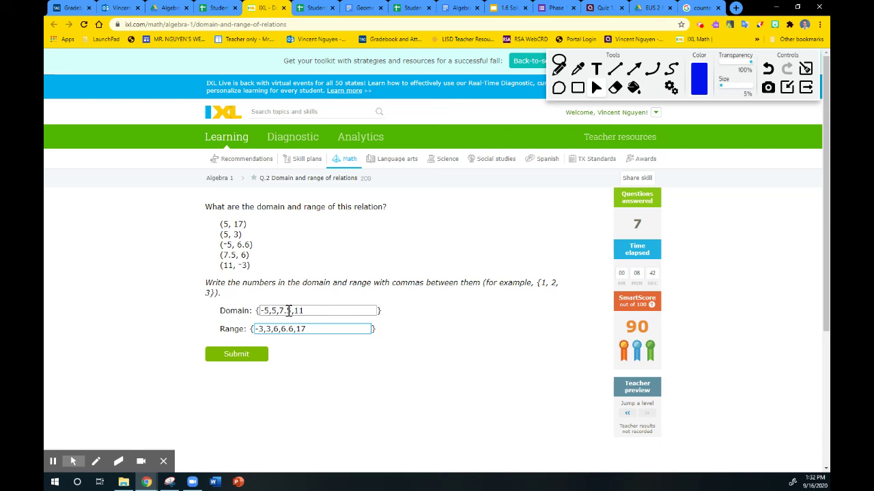
left_click(259, 354)
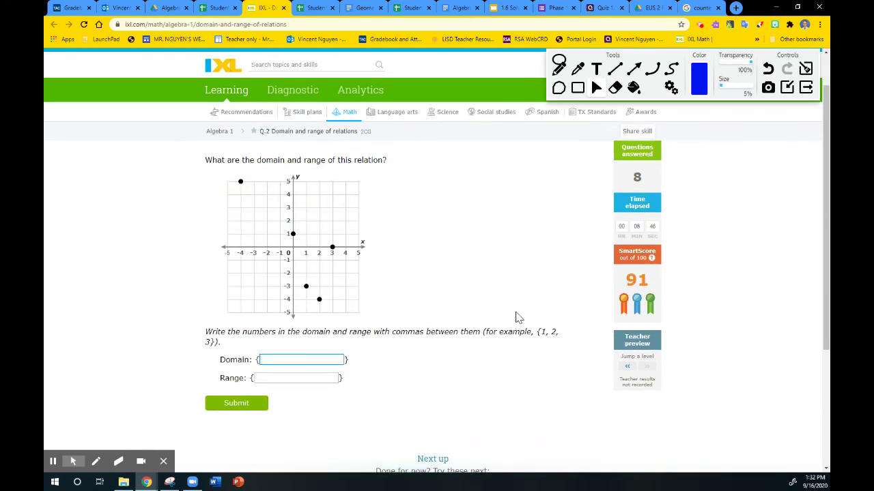
- Mark the points' x-values -4, 0, 1, 2 and 3 with vertical pen lines, and enter -4,0,1,2,3 as the domain
left_click(575, 83)
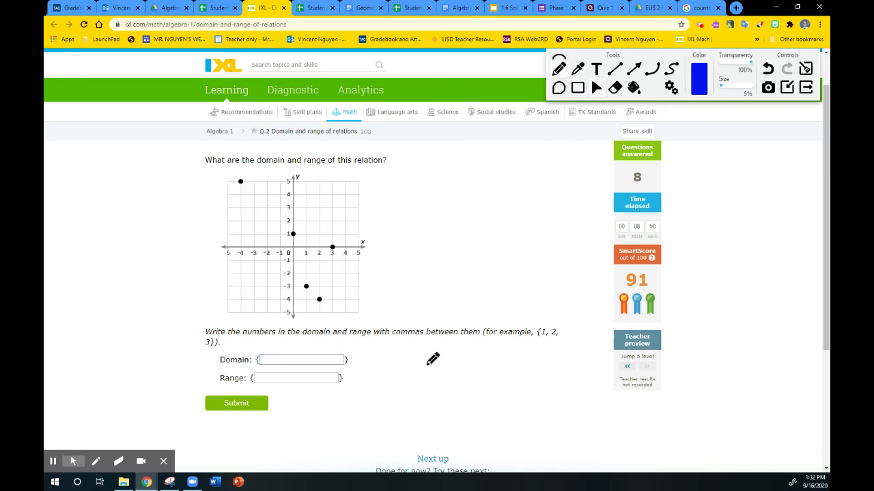
left_click(240, 247)
mouse_move(293, 225)
left_mouse_down()
mouse_move(293, 242)
mouse_move(319, 270)
mouse_move(318, 298)
left_mouse_up()
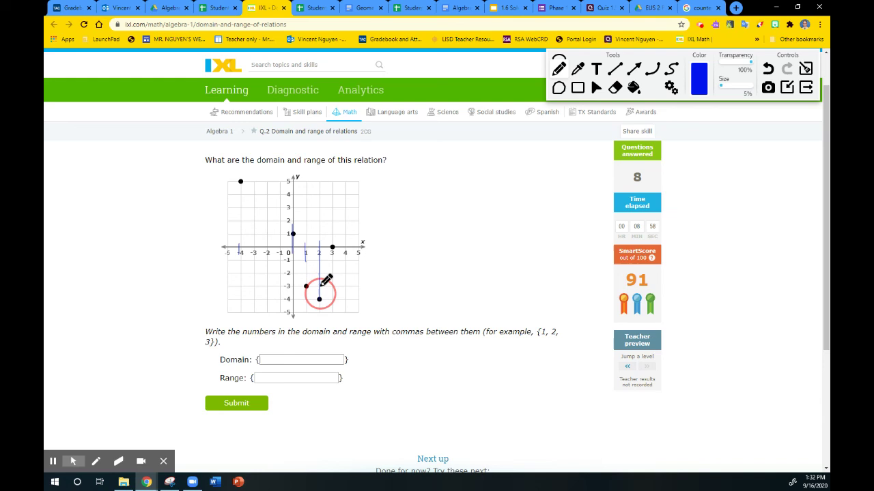
left_click_drag(332, 239, 333, 254)
left_click(596, 88)
left_click(293, 360)
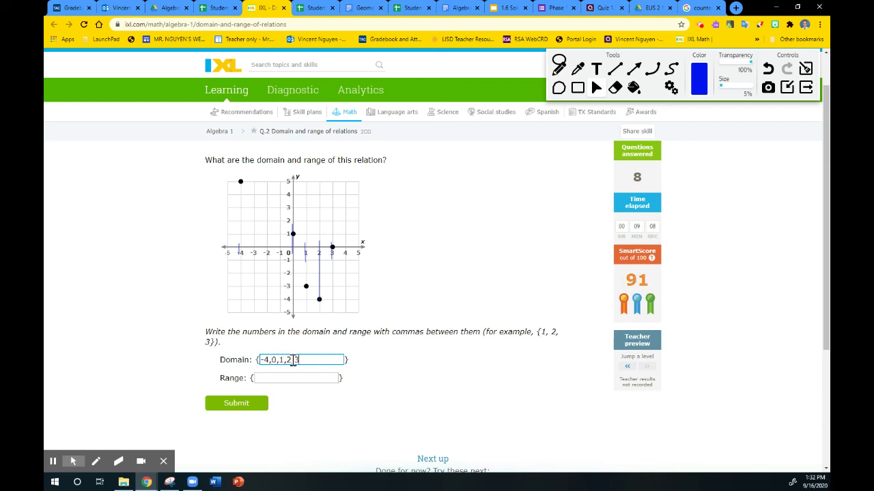
- Draw horizontal pen lines from the graph's points to the y-axis at -4, -3, 0, 1 and 5
left_click(577, 68)
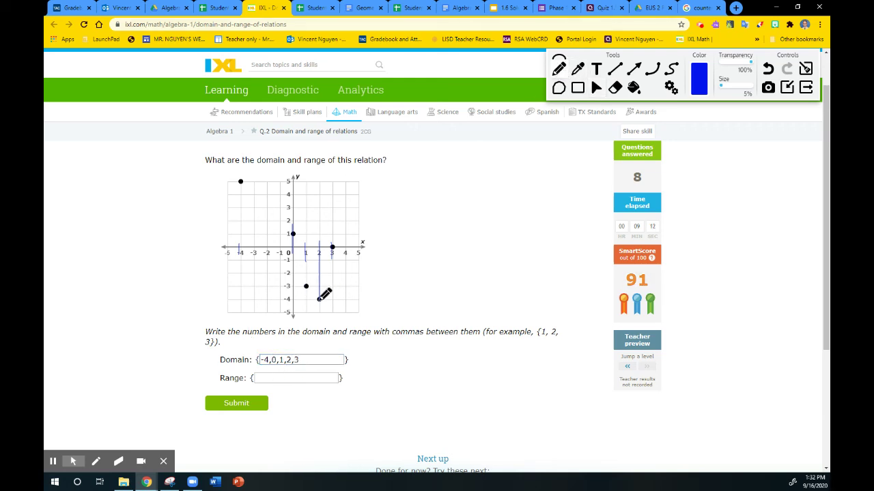
mouse_move(327, 298)
left_mouse_down()
mouse_move(261, 298)
mouse_move(277, 286)
left_mouse_up()
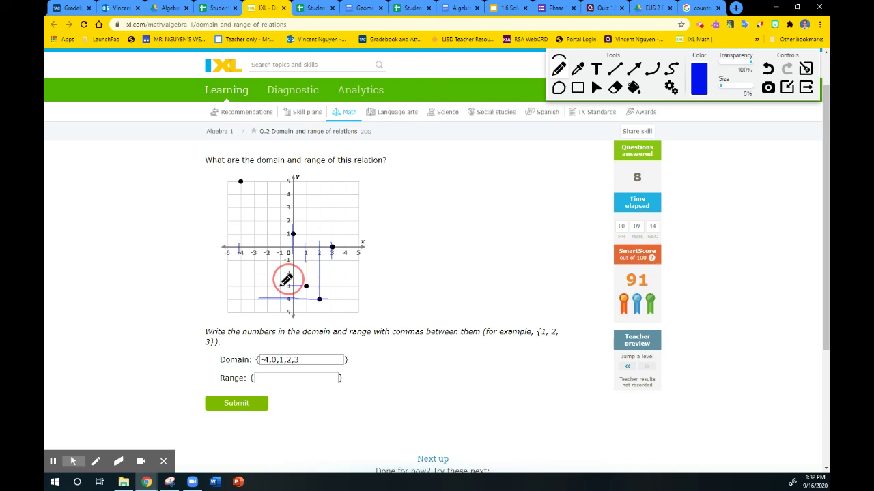
mouse_move(333, 246)
left_mouse_down()
mouse_move(294, 246)
mouse_move(285, 233)
left_mouse_up()
left_click_drag(291, 181, 242, 182)
- Enter the range of the graphed relation from the marked y-values
left_click(596, 87)
left_click(295, 377)
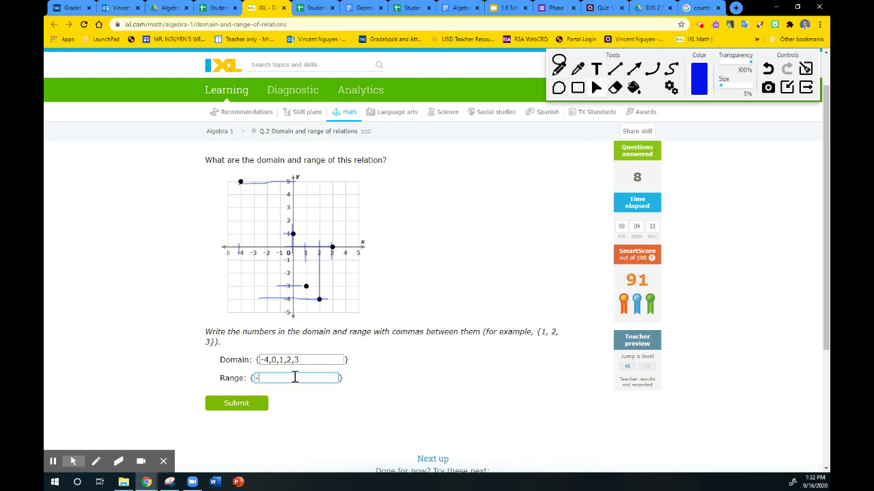